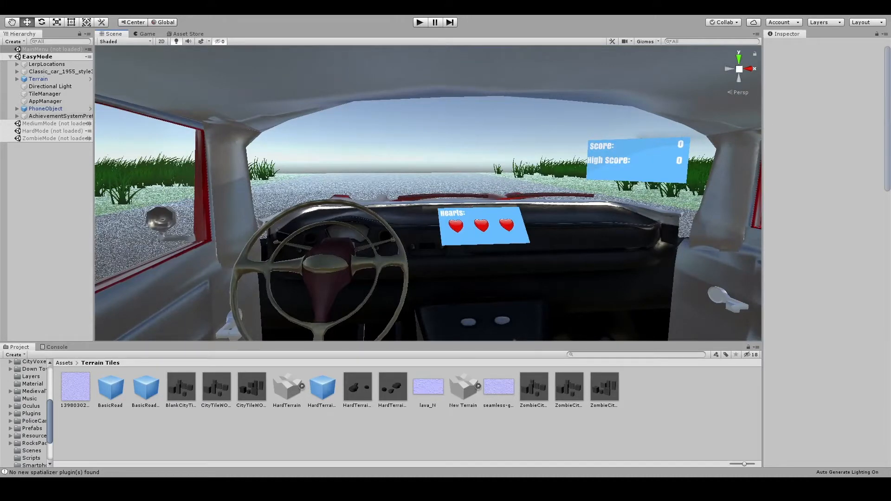
- Load the MediumMode scene and unload the EasyMode scene
right_click_drag(371, 176, 320, 270)
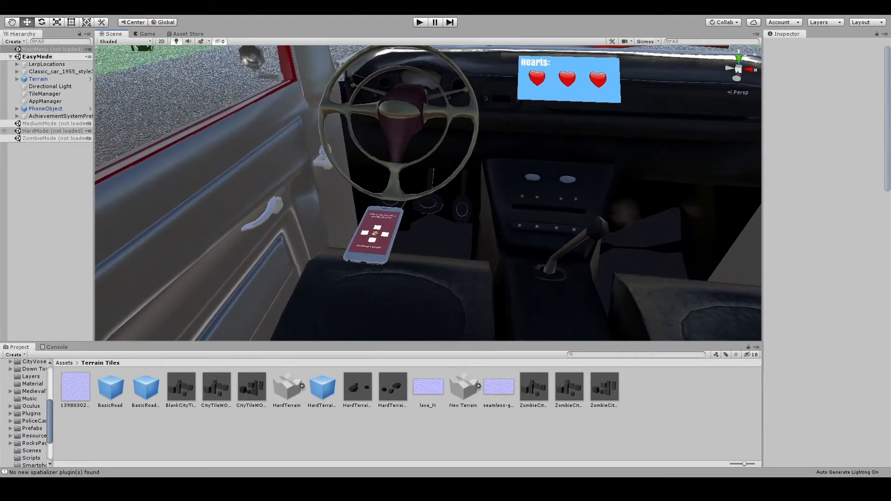
left_click(47, 124)
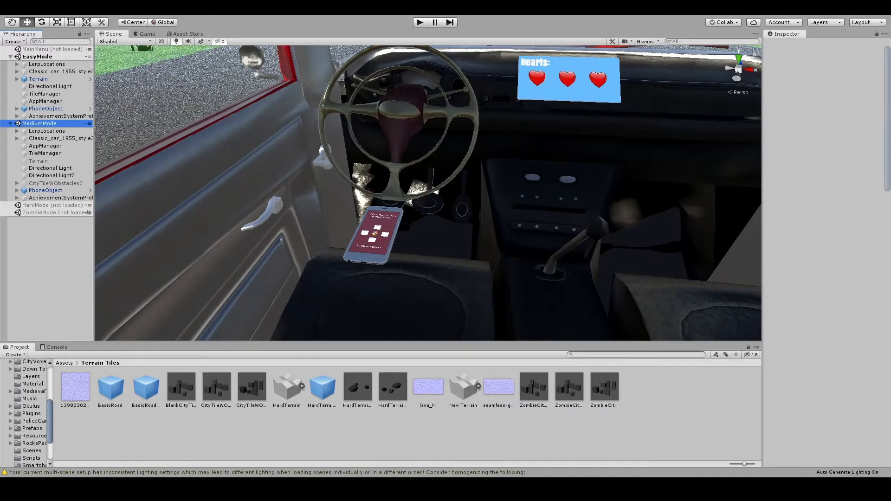
left_click(47, 56)
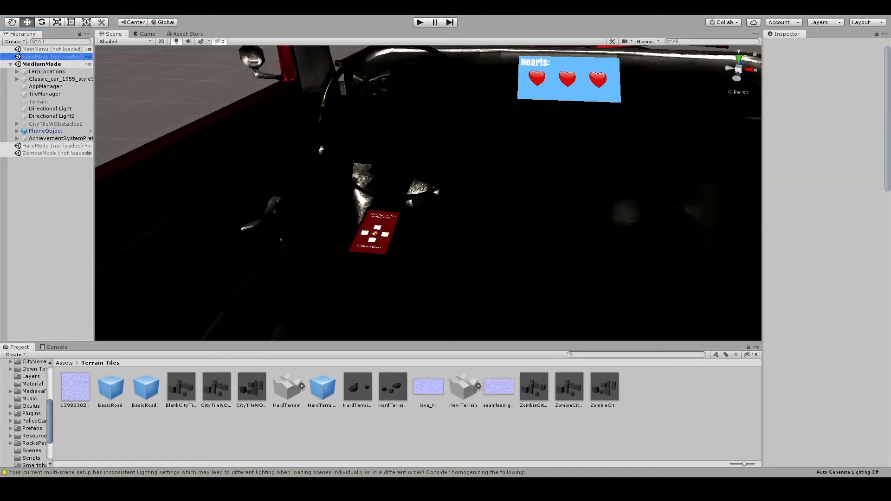
right_click_drag(418, 223, 508, 186)
scroll(508, 185, "down", 6)
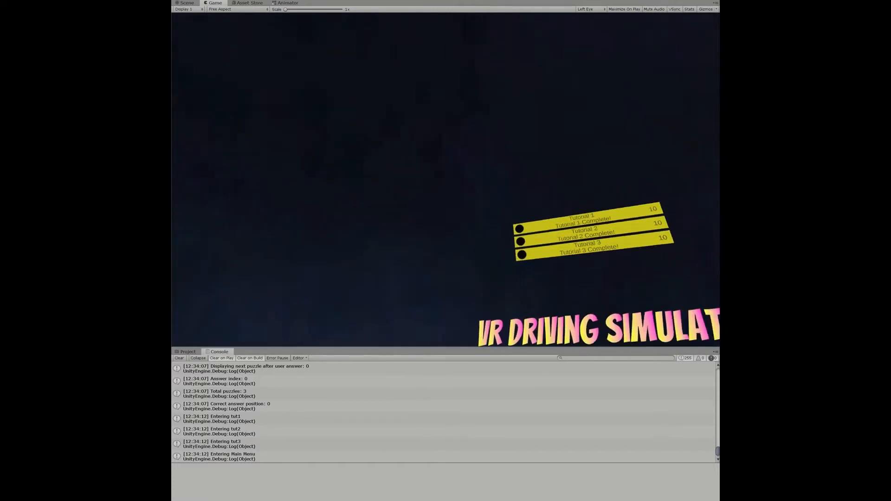
- Examine the lava road tiles and rock obstacles in the running HardMode scene
key("ctrl+p")
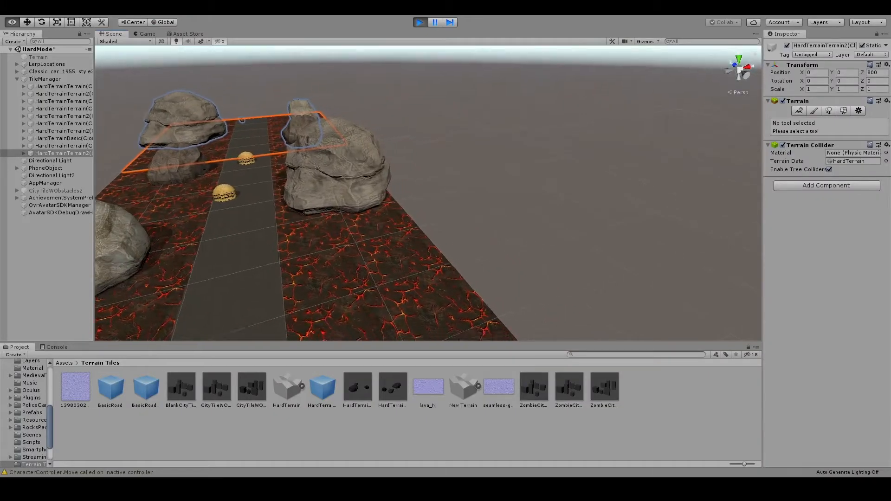
right_click_drag(464, 195, 419, 184)
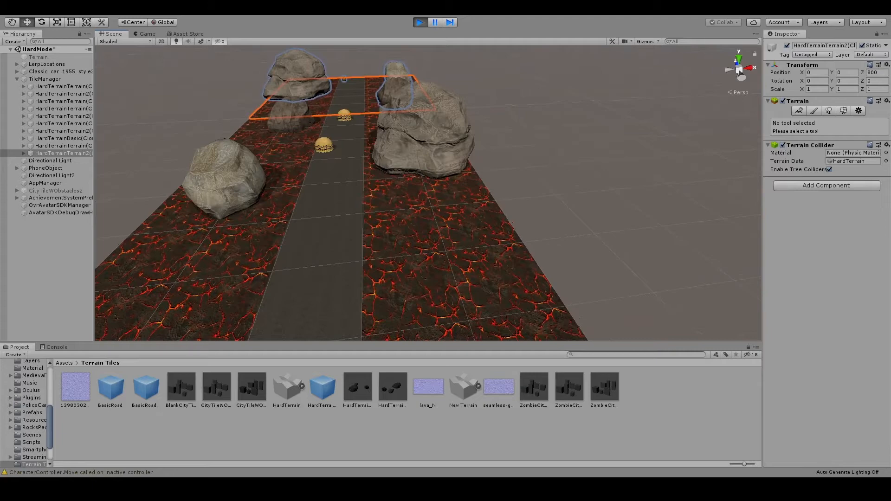
left_click(736, 64)
left_click(736, 64)
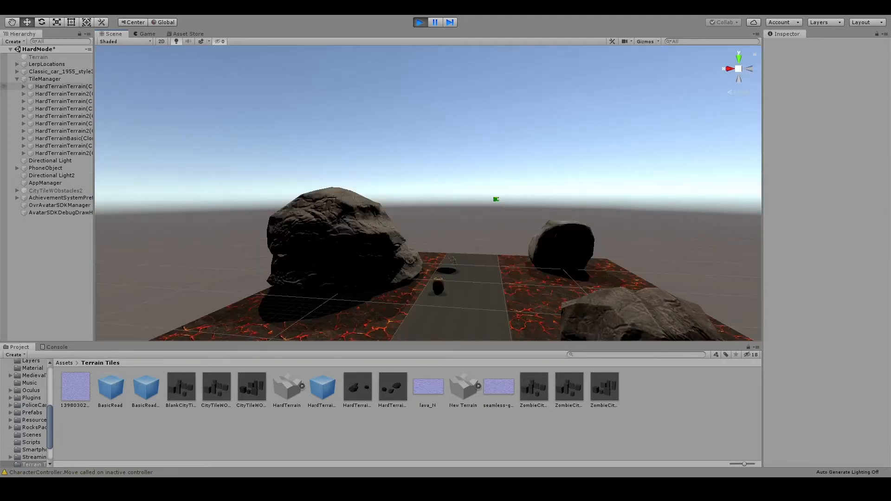
- Focus on the classic car in HardMode and examine its interior with the score, hearts and restart panels
left_click(60, 71)
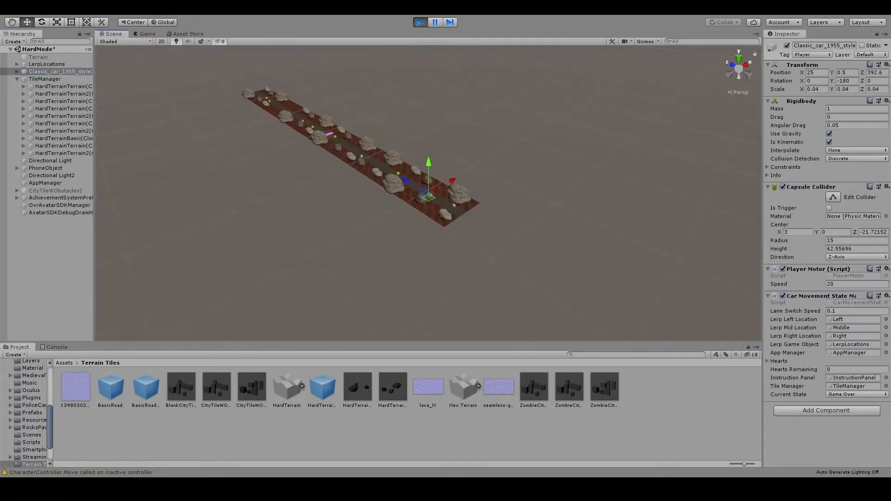
scroll(428, 193, "up", 20)
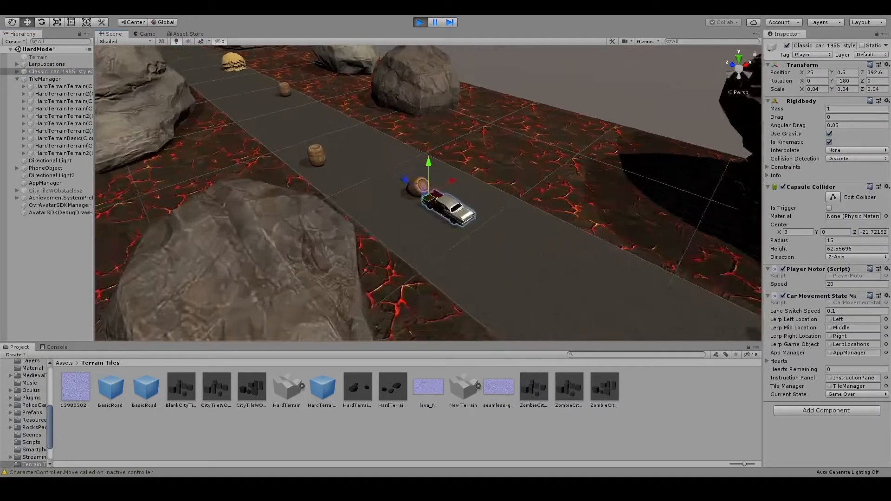
scroll(428, 194, "up", 20)
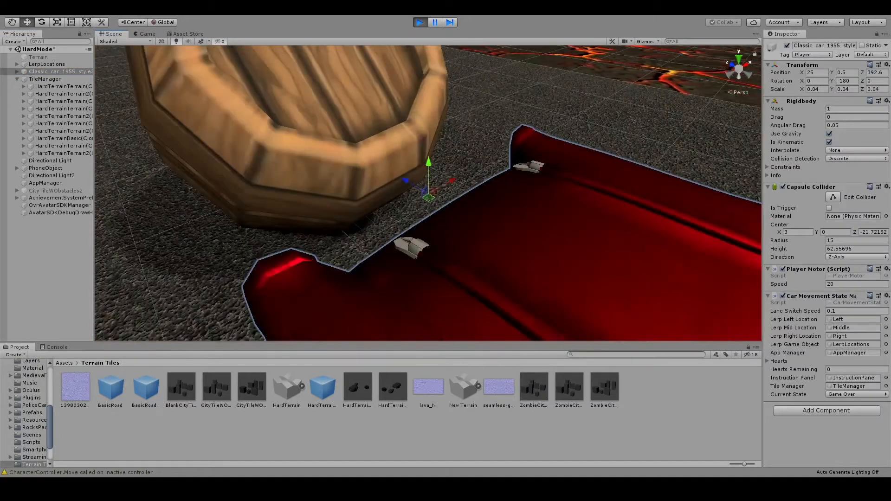
right_click_drag(428, 193, 416, 223)
key("s")
key("w")
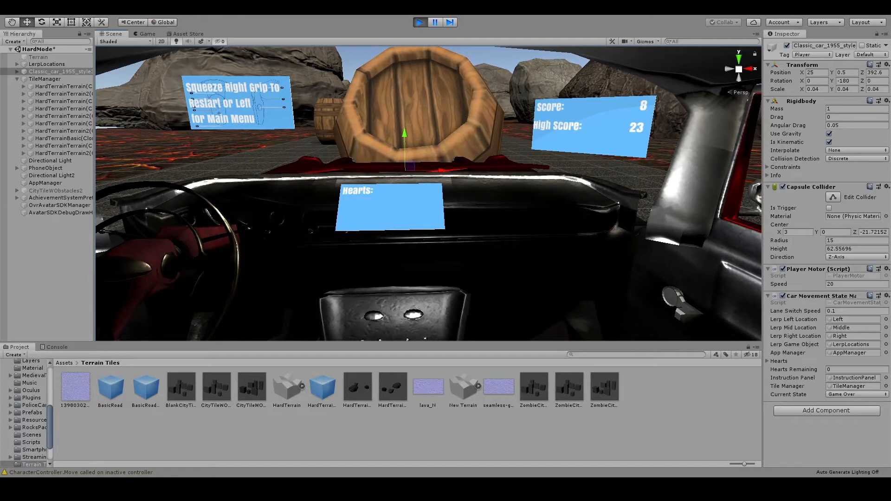
right_click_drag(416, 223, 492, 186)
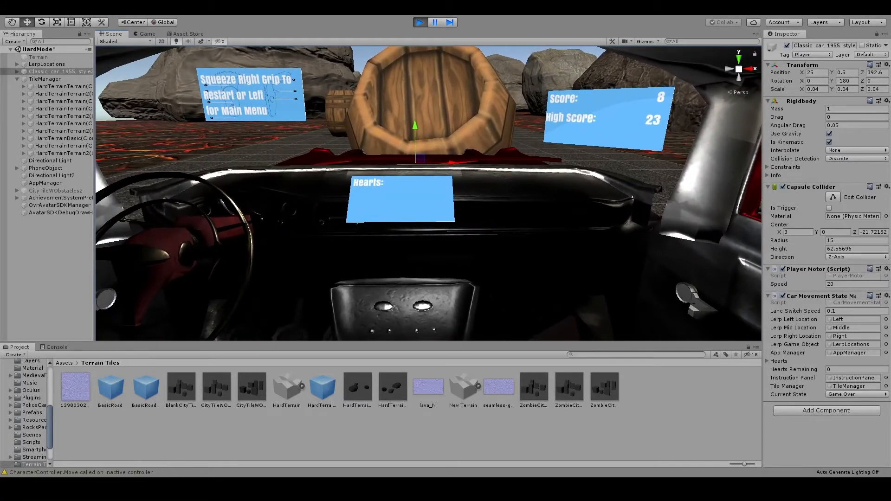
- Collapse the TileManager and HardMode hierarchies and stop the HardMode play session
left_click(17, 78)
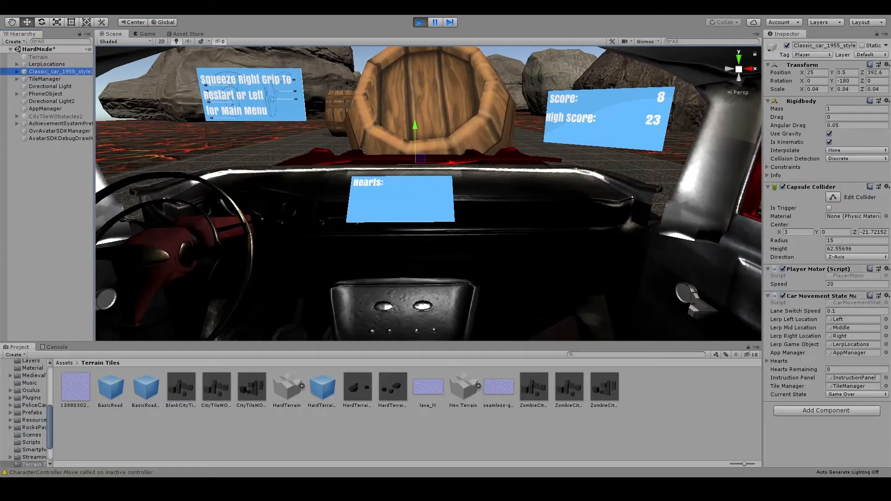
left_click(10, 50)
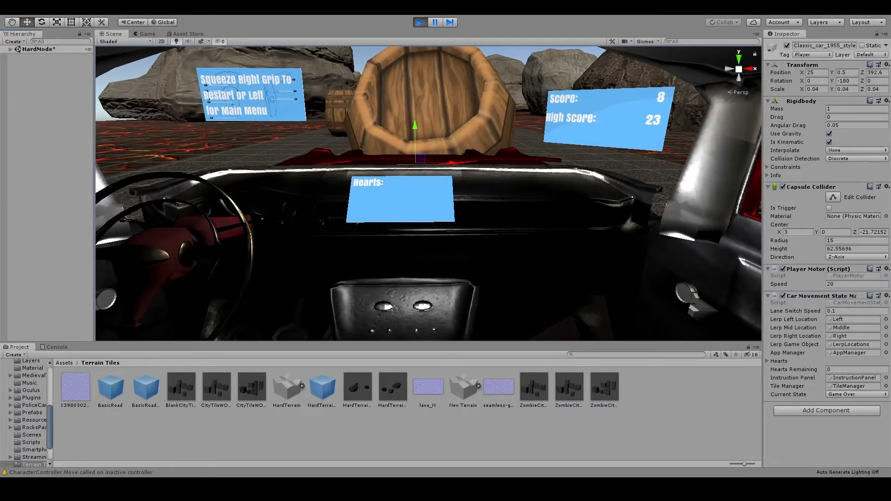
left_click(420, 22)
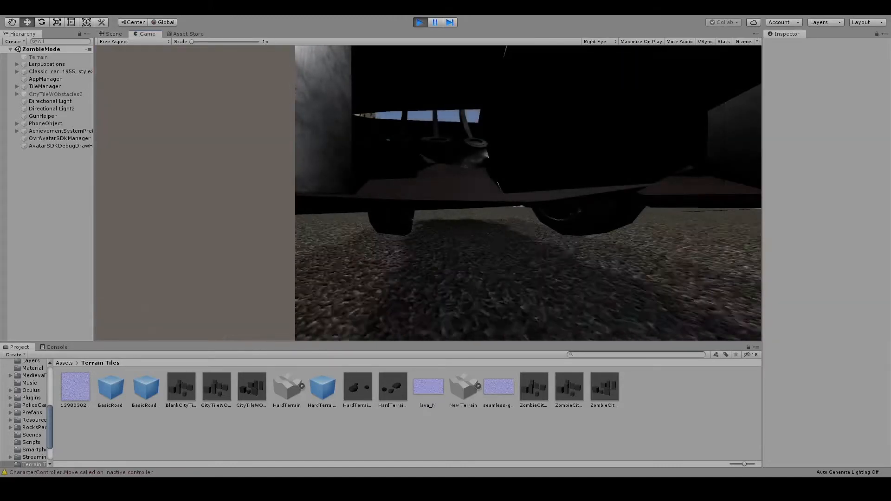
- Examine the running ZombieMode street in the Scene view, including its haystacks, zombies and city tiles
left_click(111, 34)
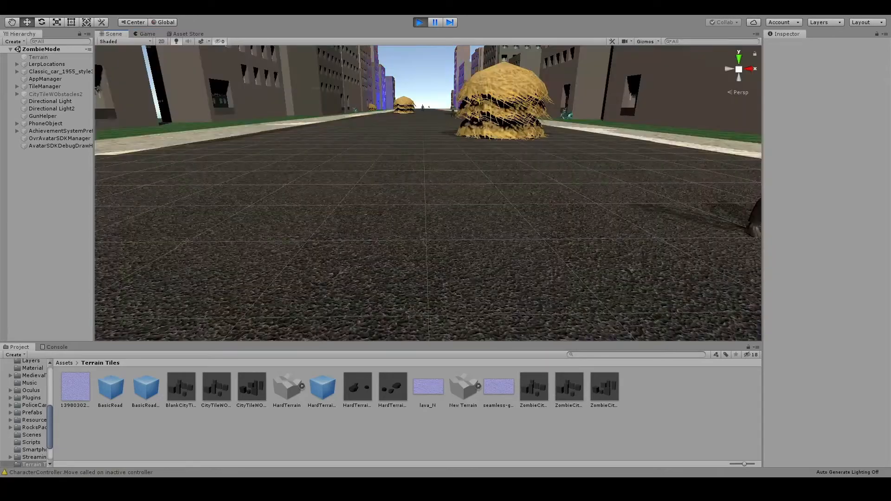
right_click_drag(371, 195, 743, 178)
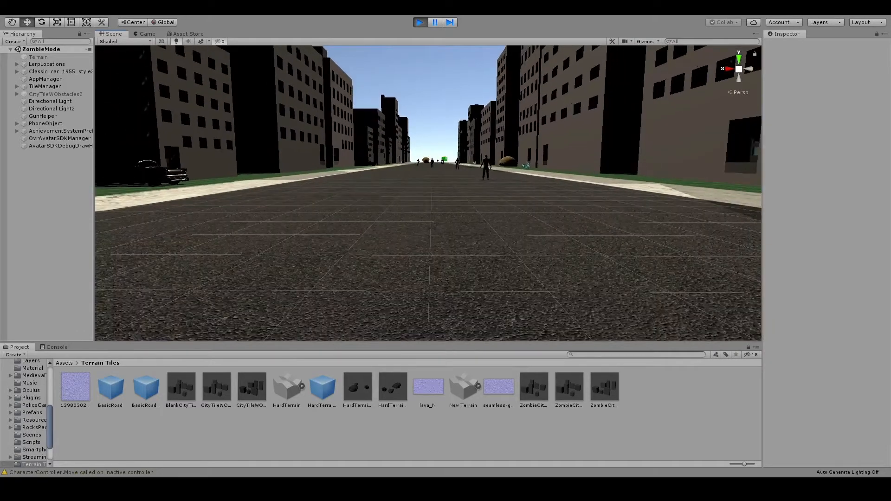
right_click_drag(649, 178, 257, 181)
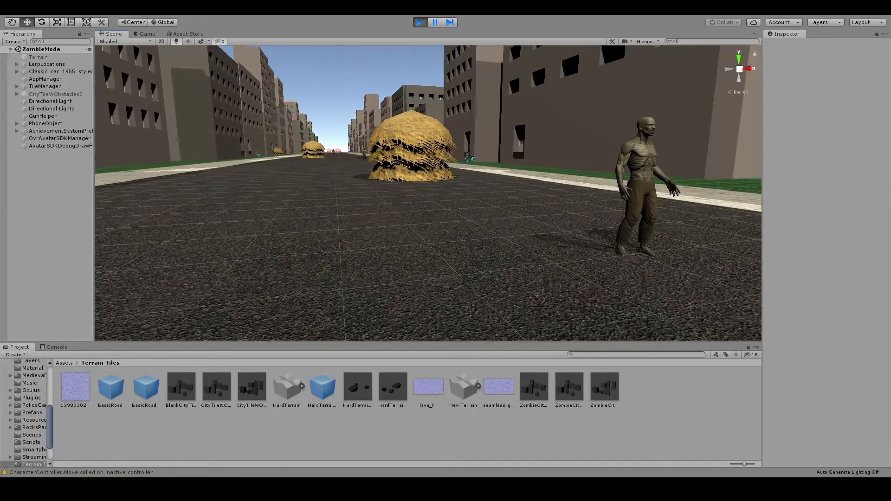
left_click(285, 131)
scroll(428, 193, "down", 8)
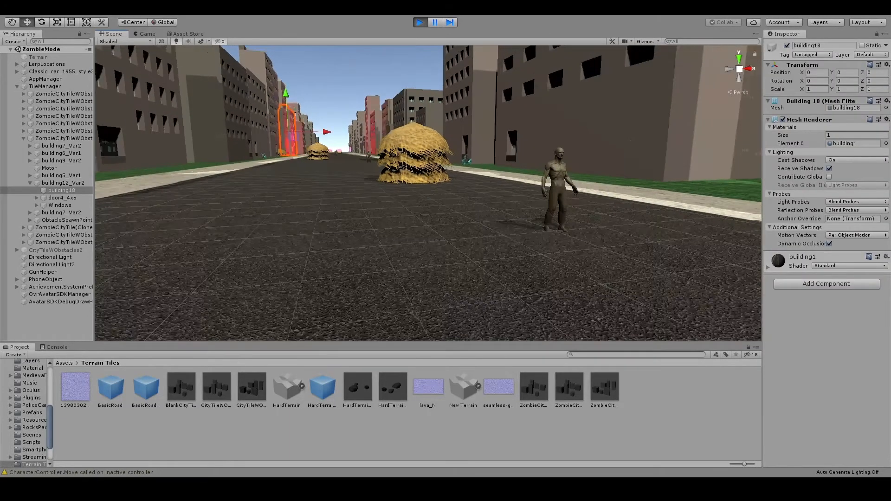
- Inspect the roadside buildings and the parked car beside the ZombieMode street
right_click_drag(325, 204, 640, 162)
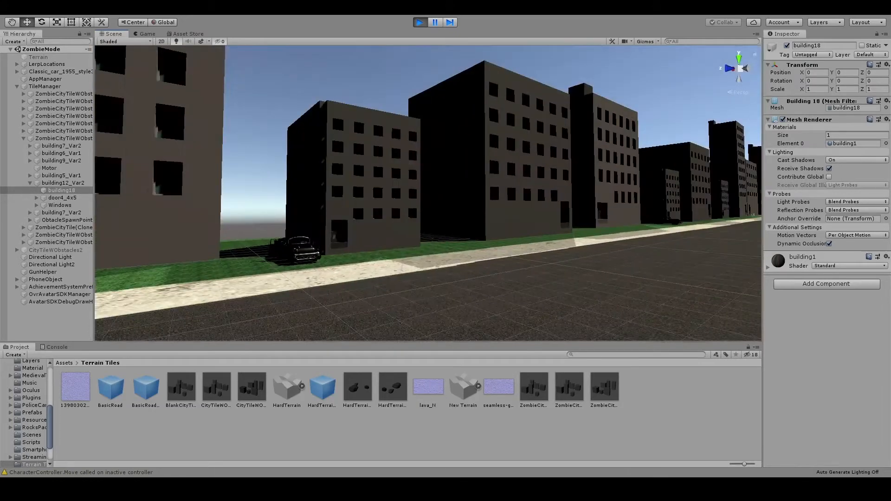
right_click_drag(395, 182, 386, 211)
scroll(427, 193, "up", 8)
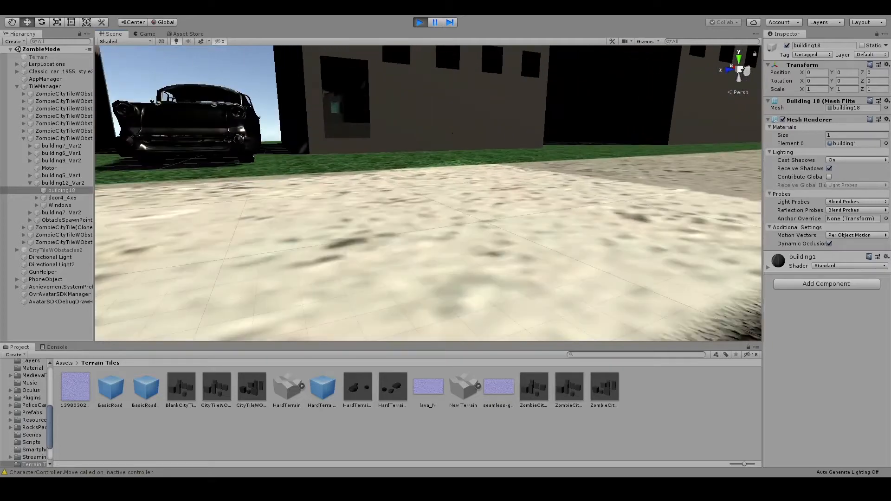
right_click_drag(428, 192, 357, 175)
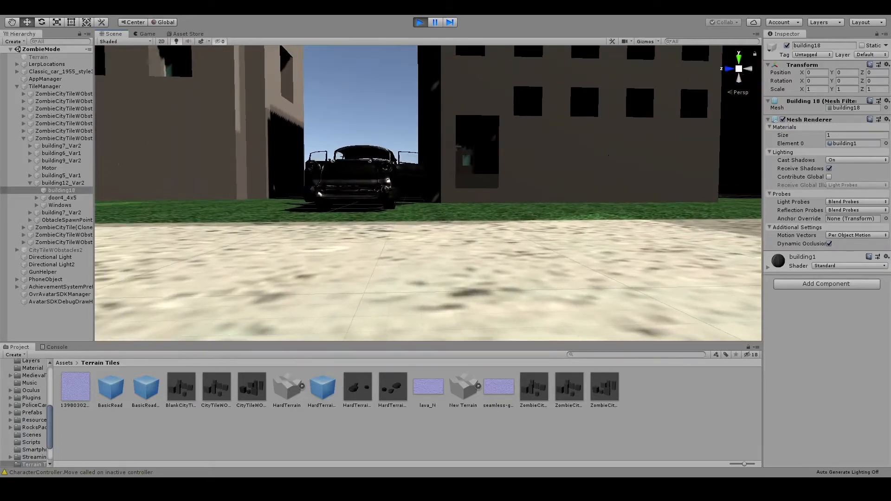
scroll(427, 193, "up", 8)
scroll(427, 193, "down", 8)
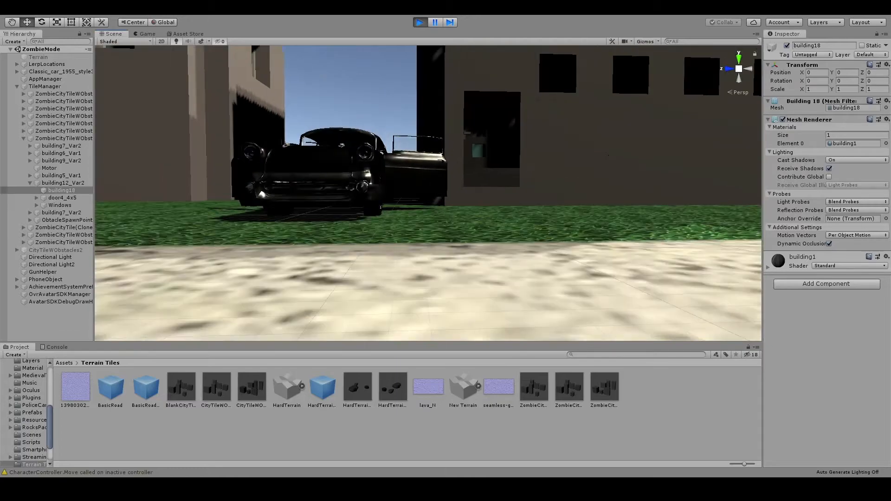
right_click_drag(427, 192, 467, 194)
right_click_drag(428, 193, 430, 203)
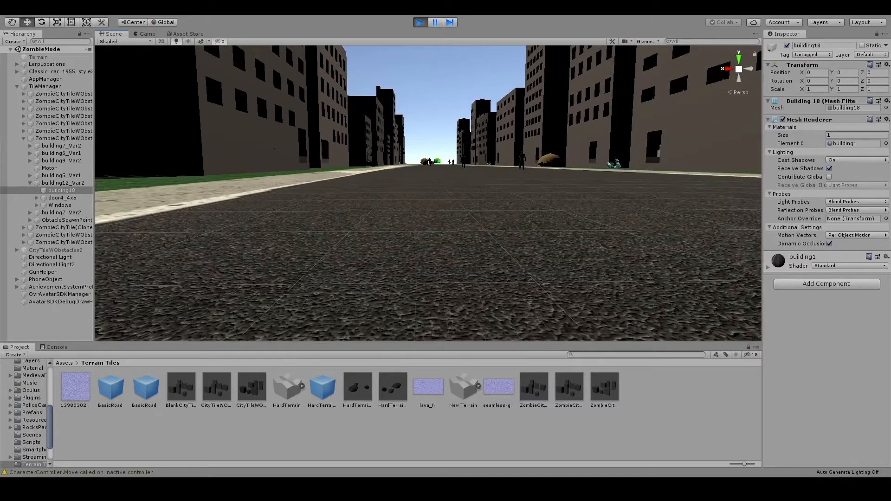
- Locate the player's car on the ZombieMode street and examine its interior, side windows and display panels
left_click(432, 162)
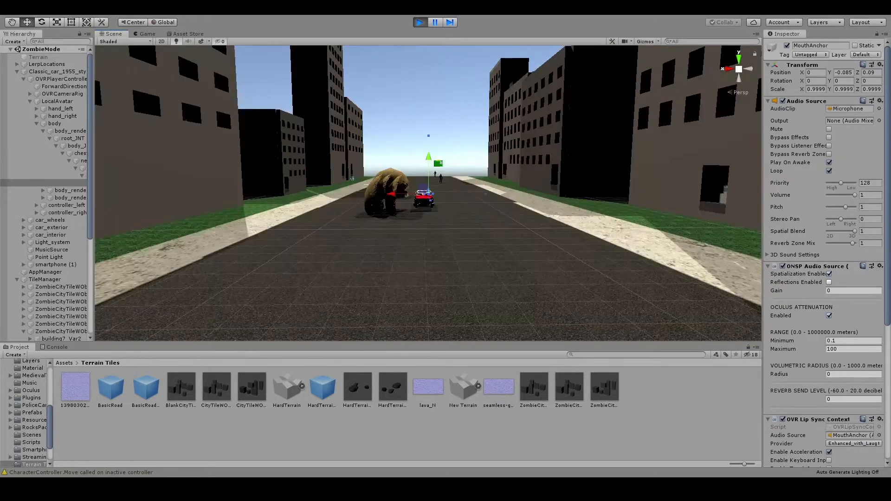
right_click_drag(432, 162, 355, 160)
right_click_drag(482, 162, 278, 232)
right_click_drag(441, 204, 336, 167)
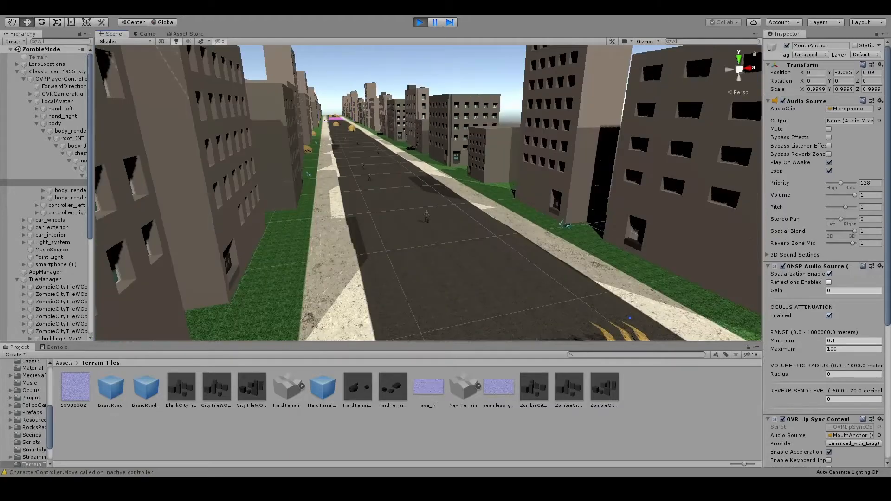
key("f")
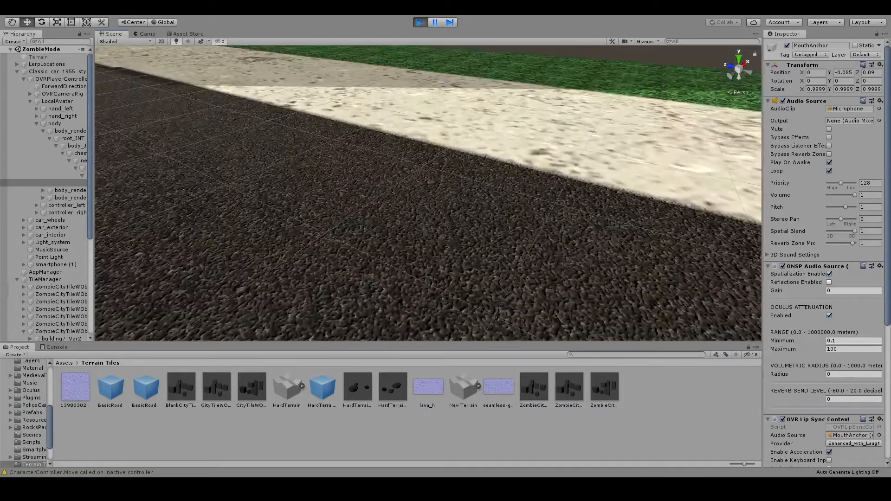
scroll(427, 193, "down", 4)
right_click_drag(428, 193, 408, 195)
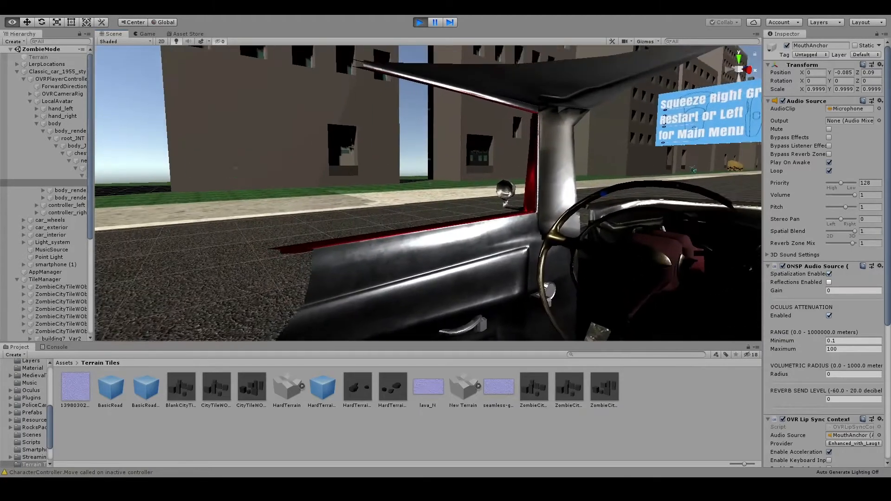
right_click_drag(371, 195, 535, 198)
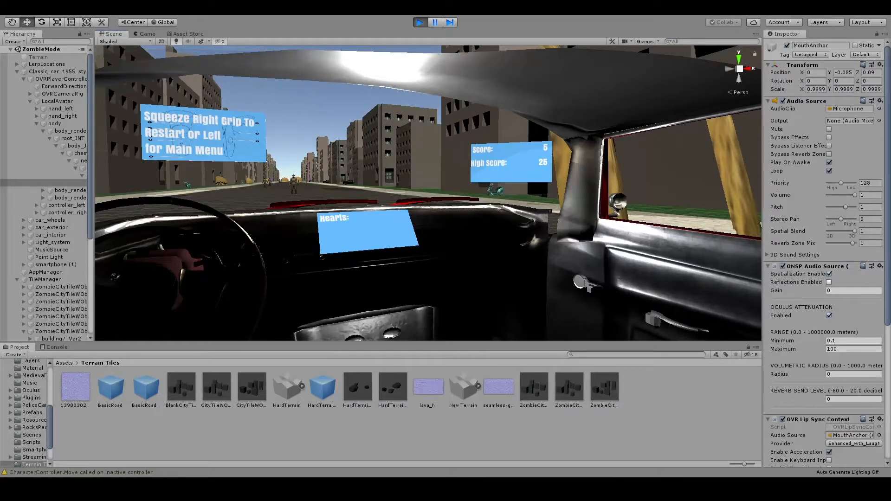
right_click_drag(418, 186, 746, 214)
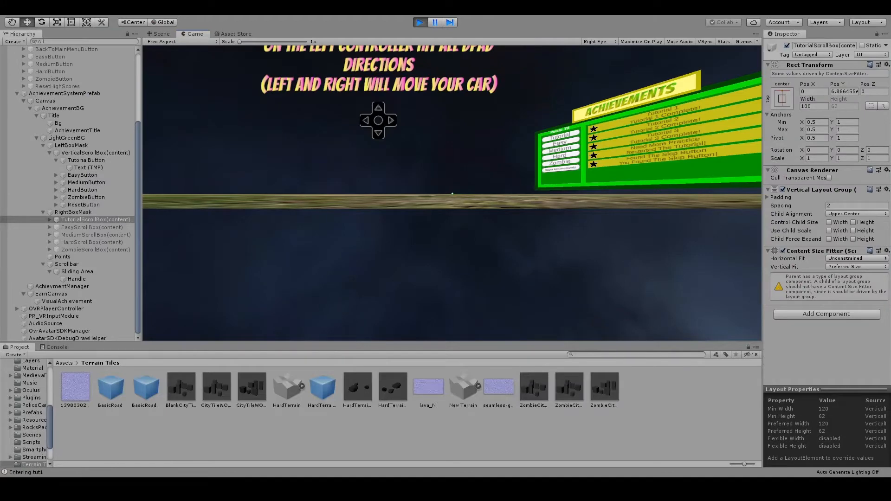
- In the Scene view, activate EasyScrollBox(content) and deactivate TutorialScrollBox(content) on the achievements board
left_click(161, 34)
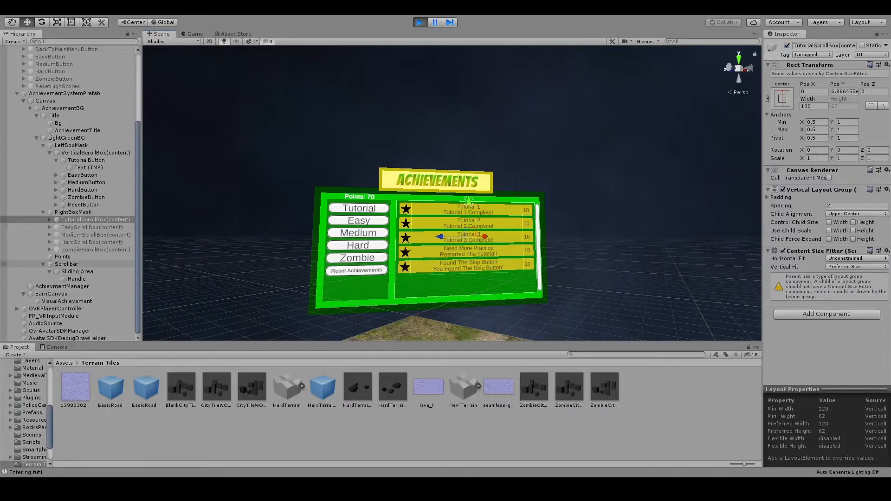
left_click(93, 227)
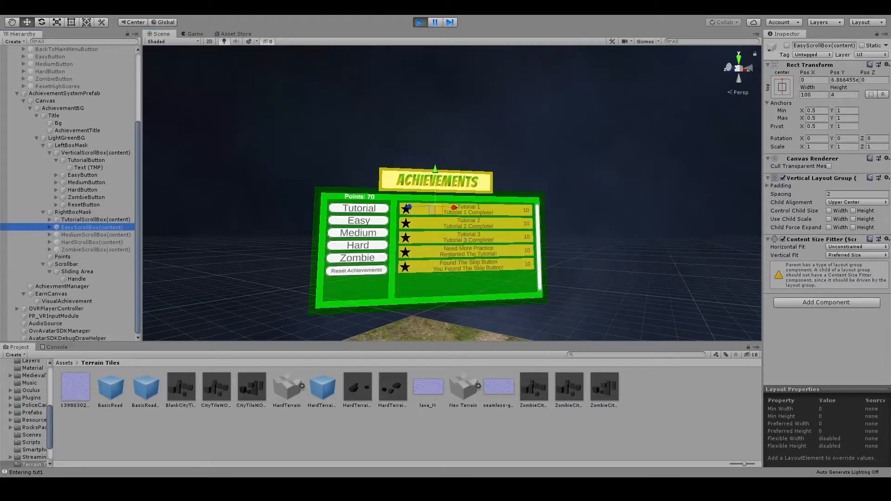
left_click(787, 45)
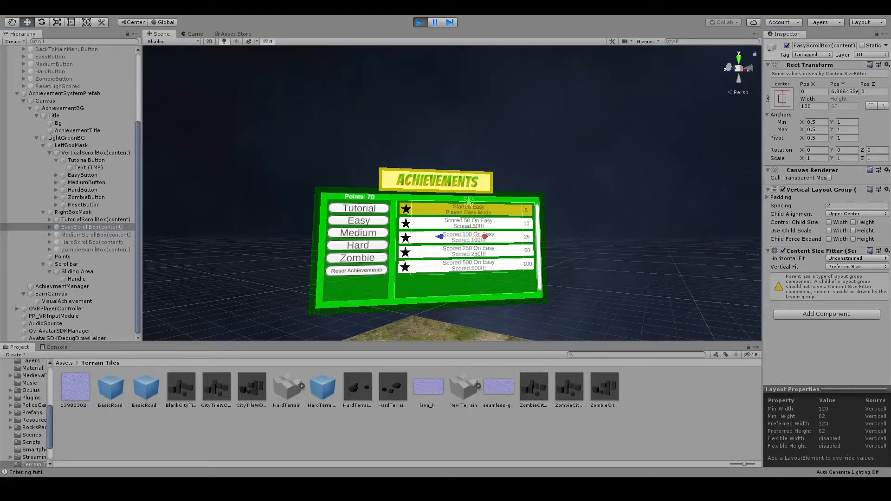
left_click(93, 219)
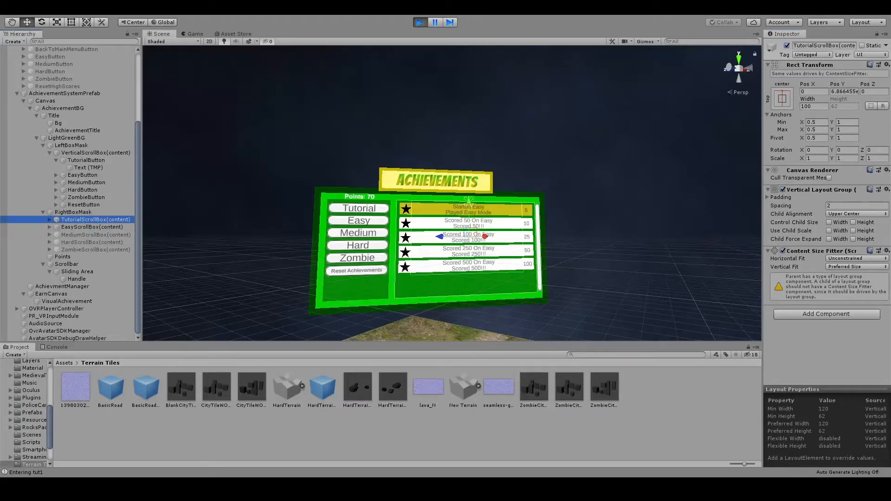
left_click(786, 46)
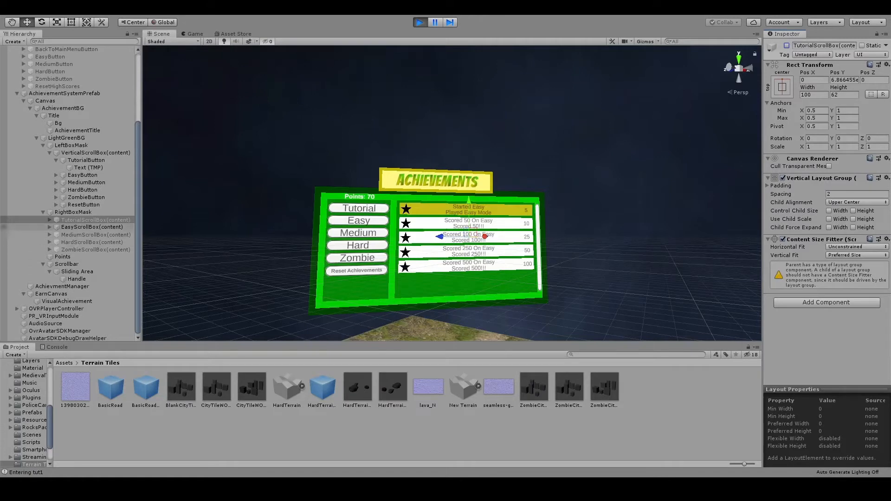
- Deactivate EasyScrollBox(content) and activate HardScrollBox(content) to display the Hard mode list on the achievements board
left_click(92, 228)
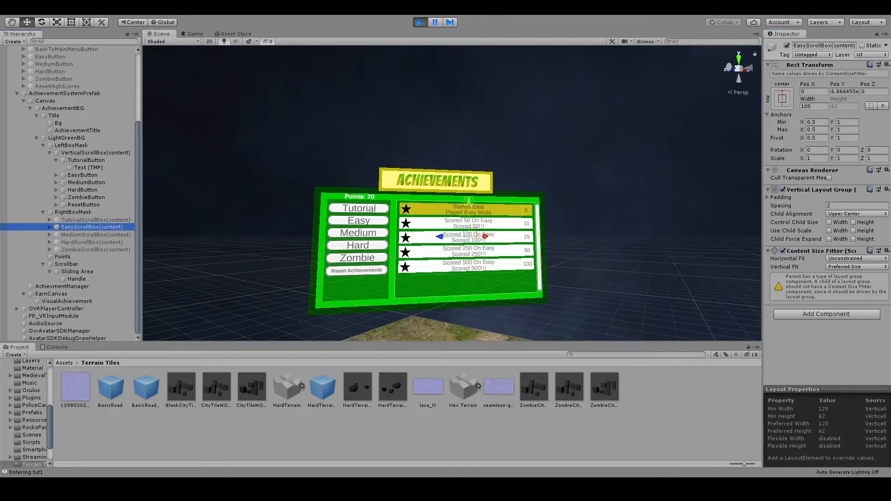
left_click(786, 45)
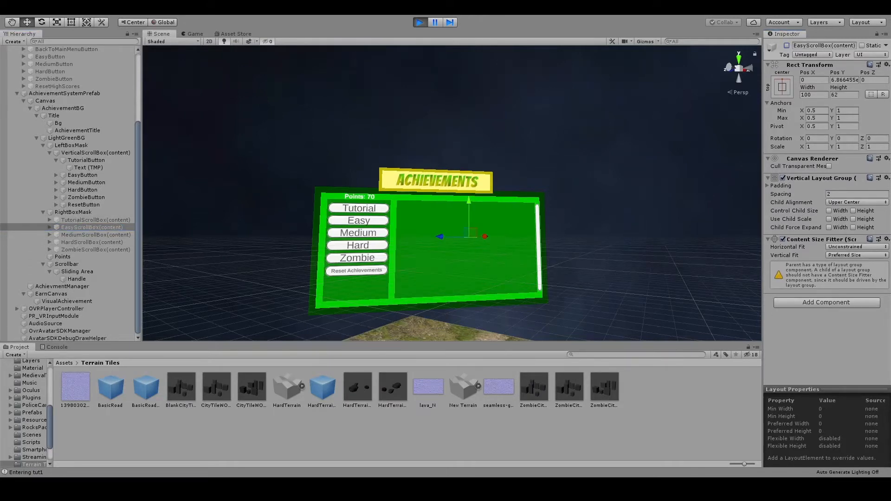
left_click(92, 242)
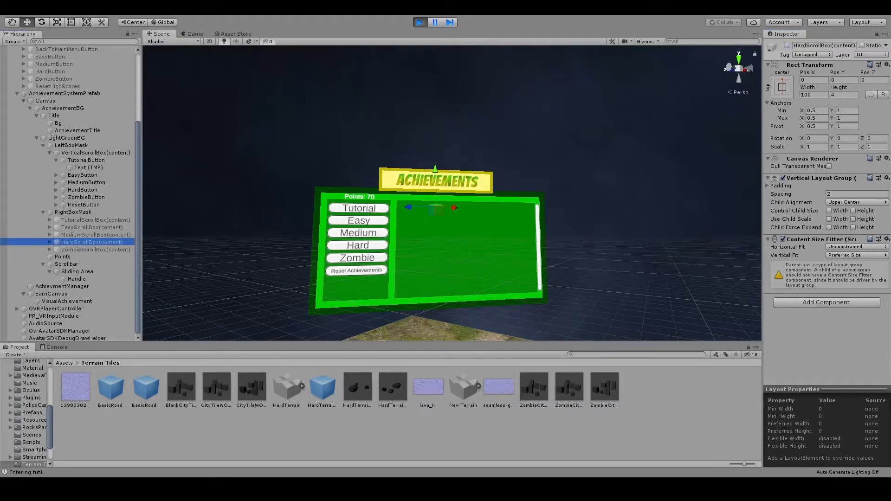
left_click(786, 46)
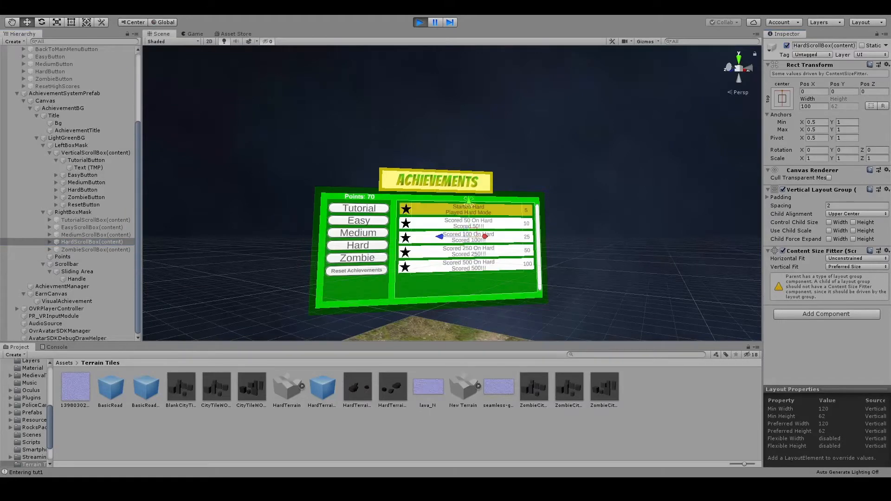
- Deactivate HardScrollBox(content) and activate ZombieScrollBox(content) to display the Zombie mode list on the achievements board
left_click(786, 45)
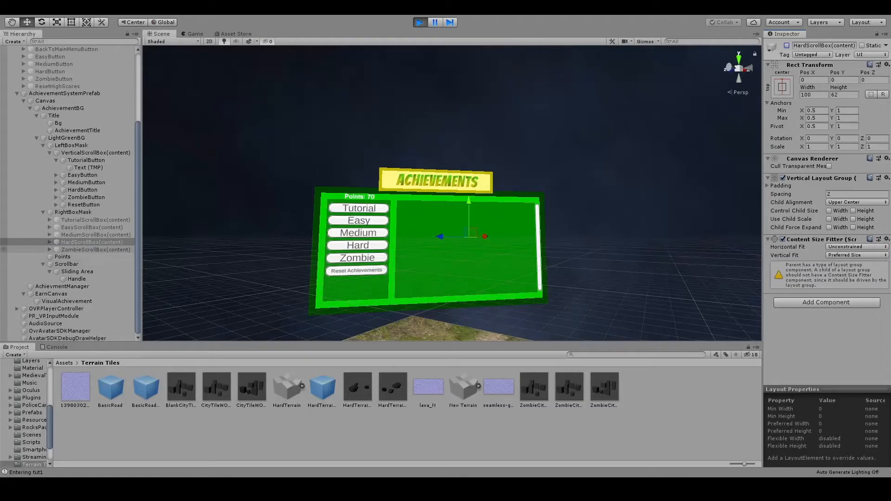
left_click(96, 250)
left_click(786, 45)
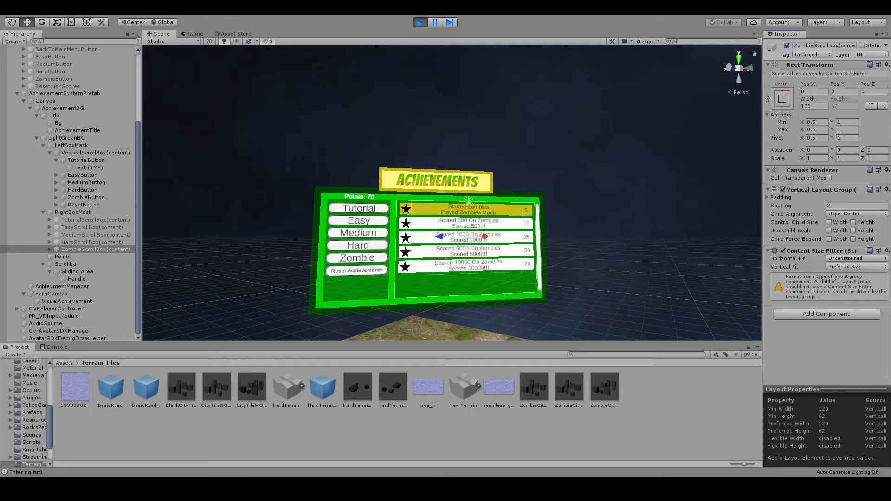
left_click(435, 23)
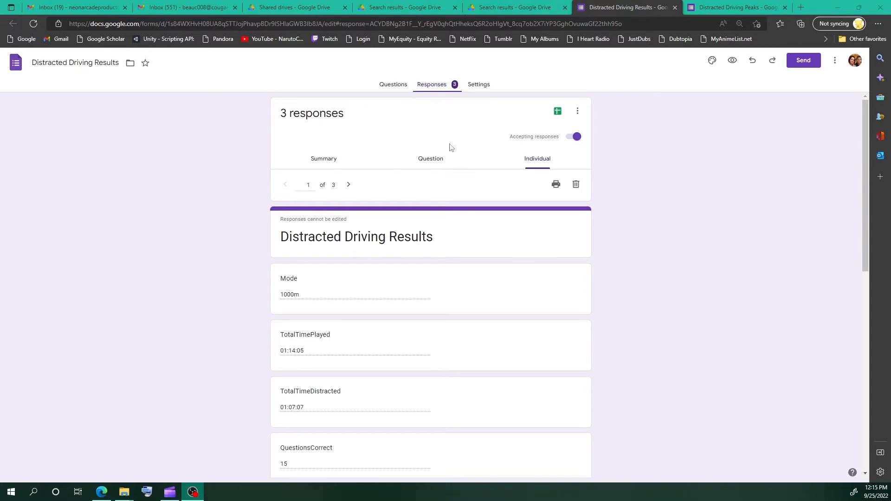
- Read through the first individual response of the Distracted Driving Results form, covering mode, times, questions, distance and obstacles
scroll(418, 215, "down", 5)
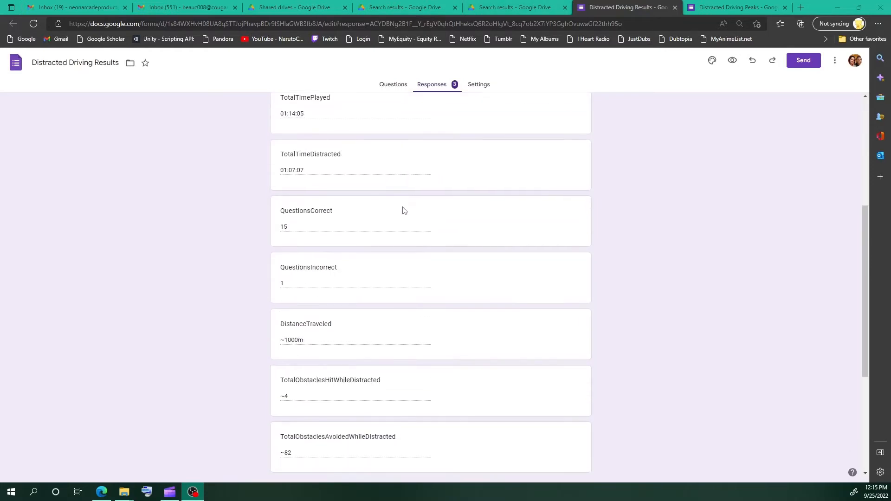
scroll(403, 209, "up", 3)
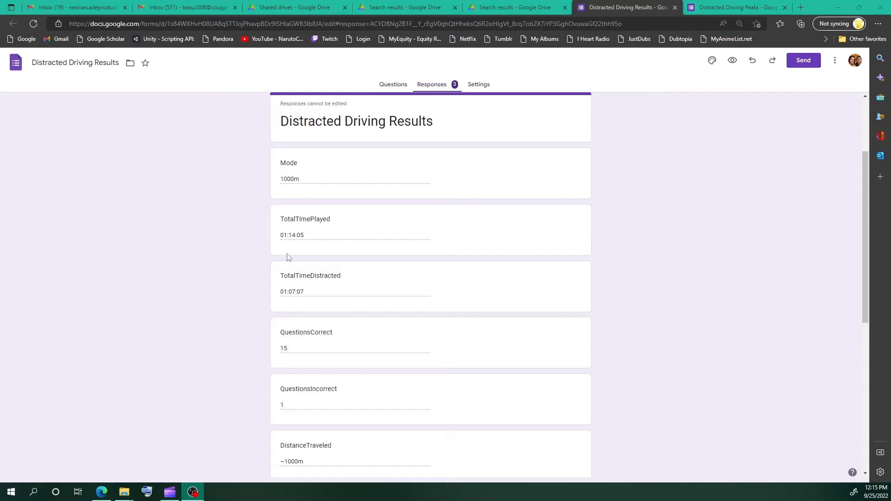
scroll(330, 299, "down", 2)
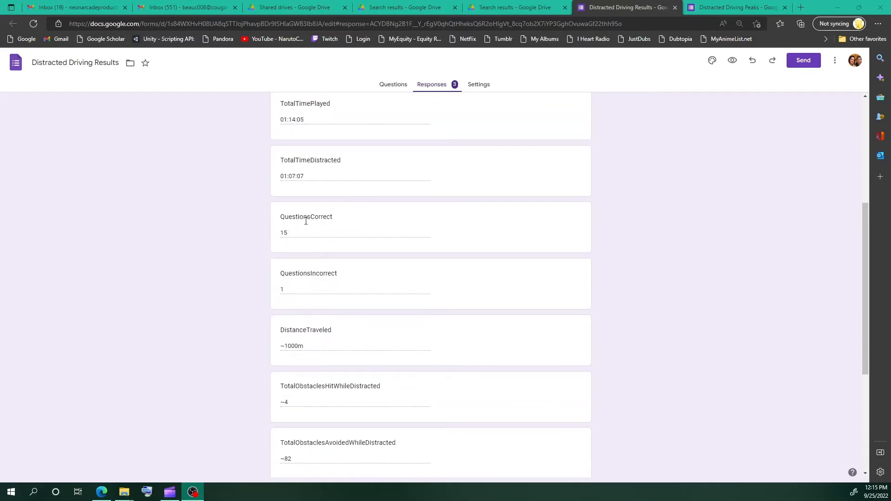
scroll(310, 252, "down", 2)
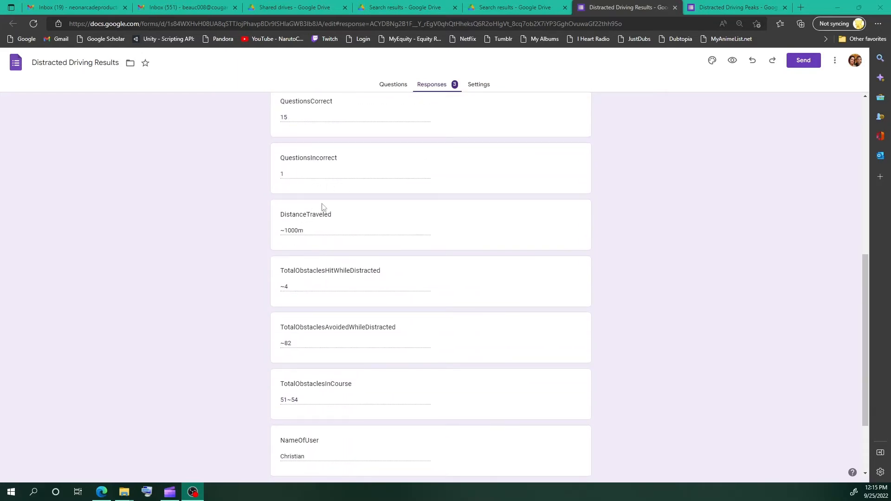
scroll(315, 218, "down", 2)
scroll(324, 220, "up", 2)
scroll(352, 204, "up", 7)
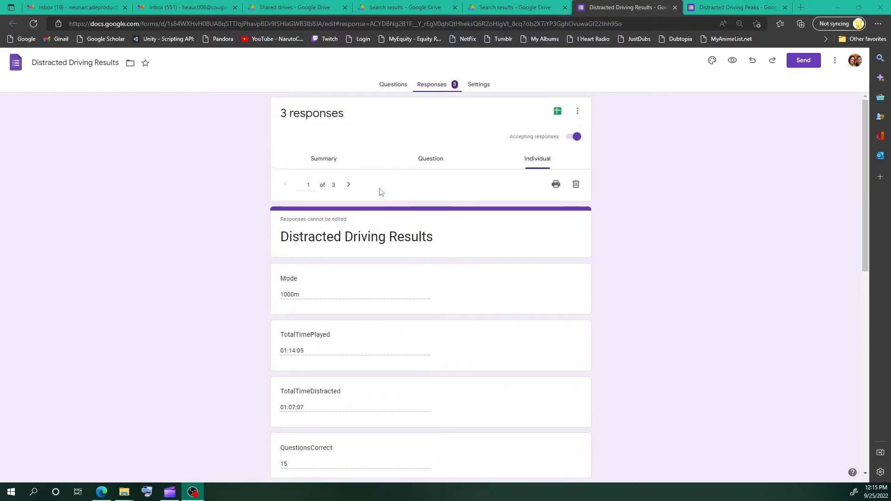
- Review the second and third individual responses of the Distracted Driving Results form down to their last fields
left_click(347, 185)
scroll(349, 218, "down", 8)
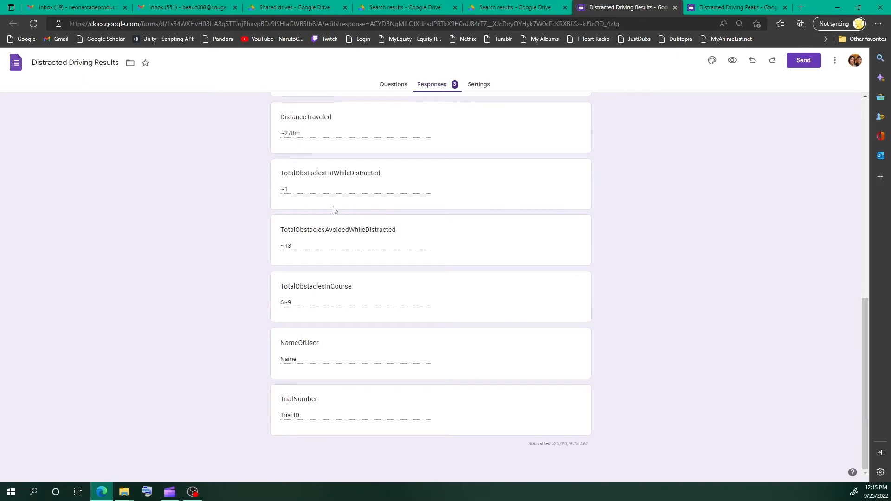
scroll(360, 255, "up", 8)
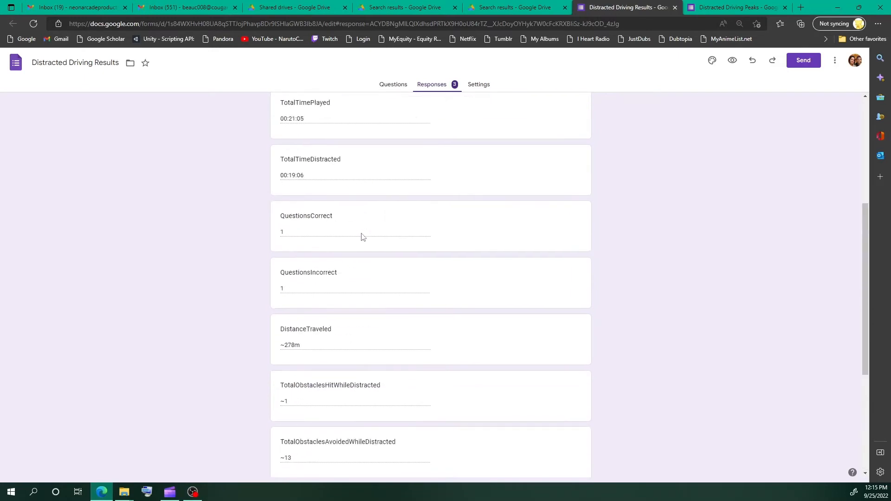
left_click(348, 184)
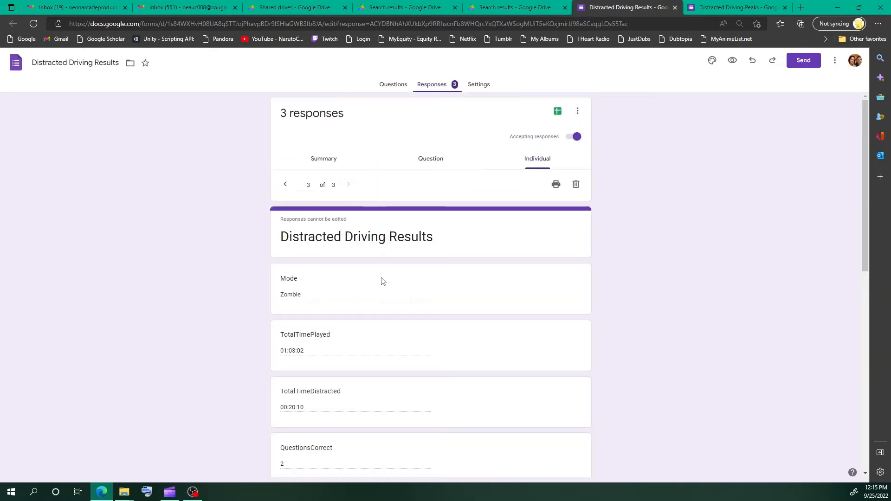
scroll(371, 283, "down", 4)
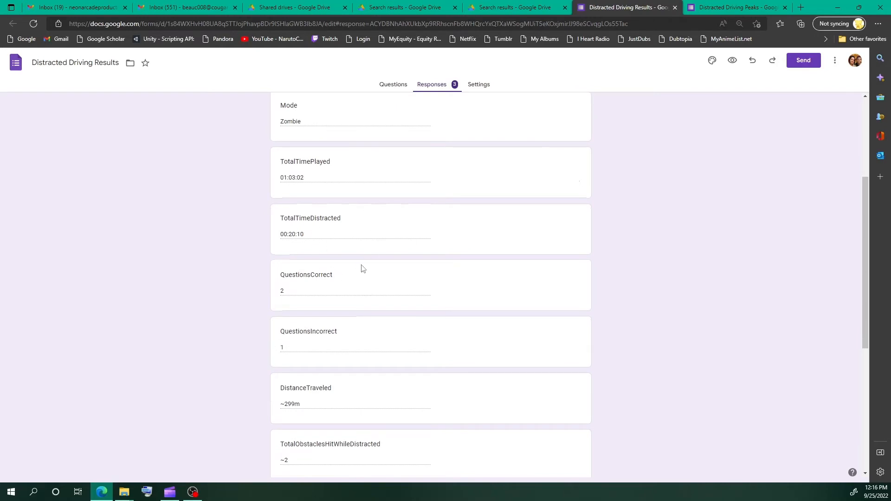
scroll(360, 267, "down", 5)
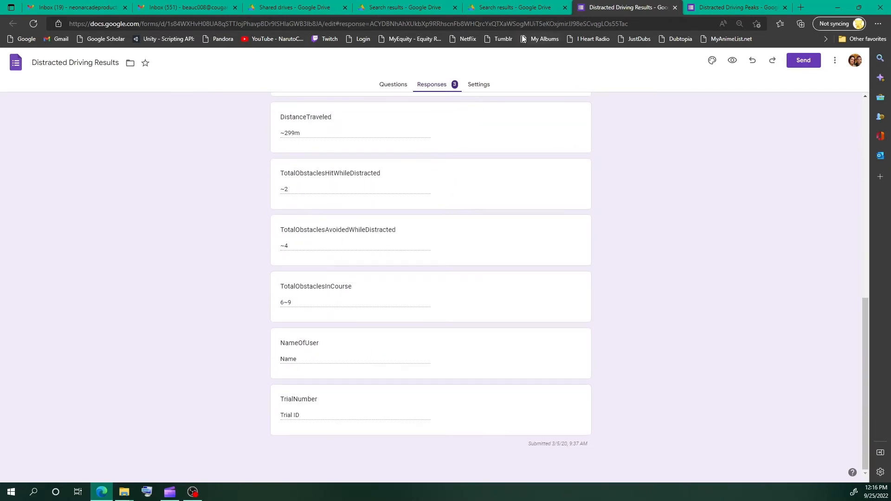
- In the Distracted Driving Peaks form, review the responses by question for Description, AmountOfTime, NameOfUser and TrialNumber
left_click(710, 9)
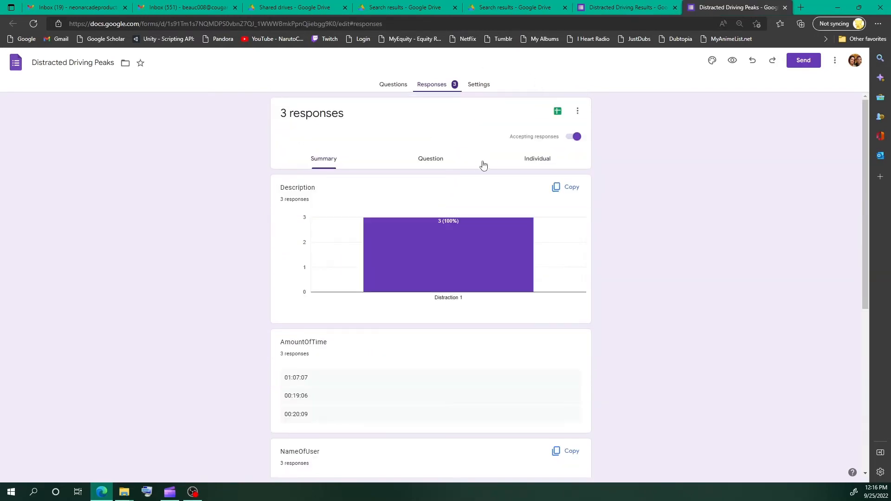
left_click(428, 167)
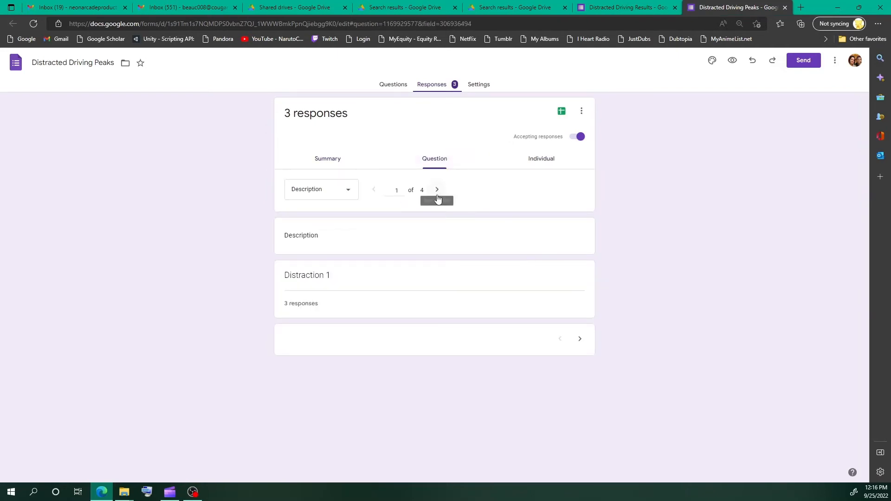
left_click(439, 188)
scroll(435, 225, "down", 1)
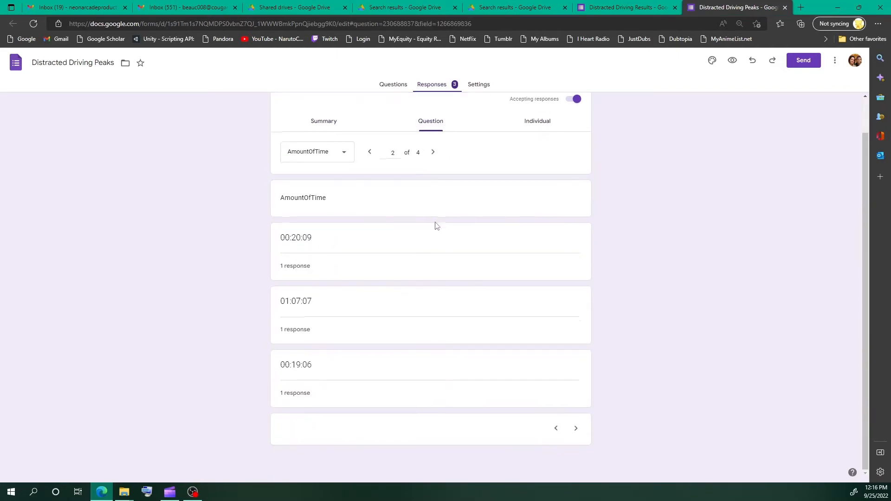
scroll(438, 193, "up", 1)
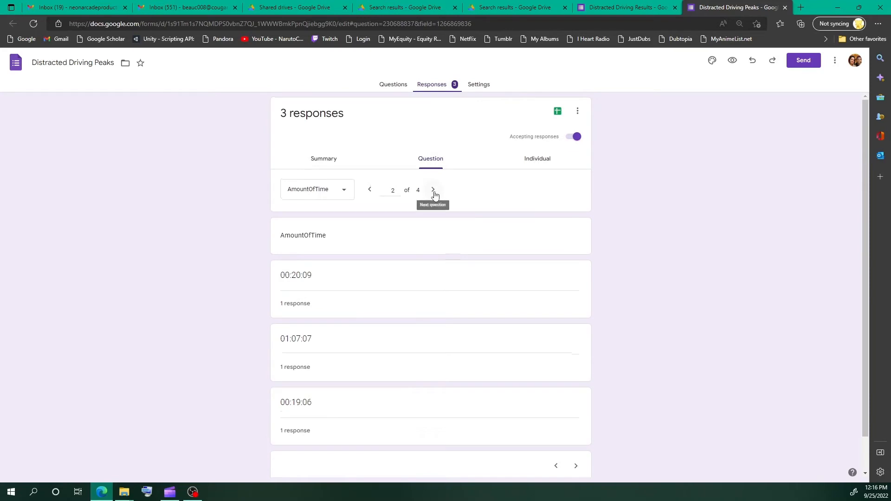
left_click(433, 190)
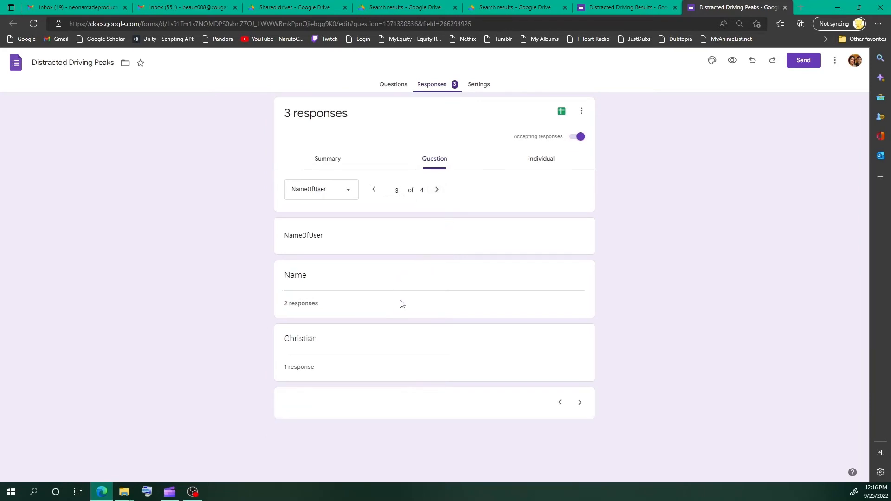
left_click(436, 190)
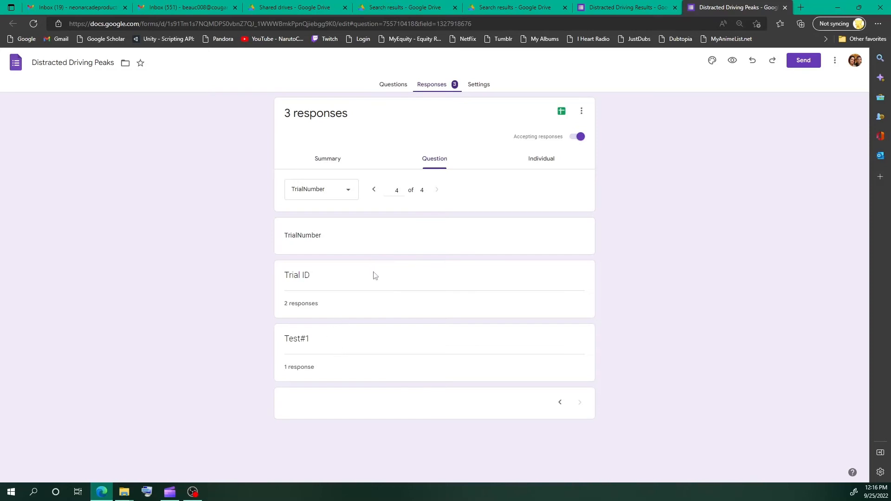
left_click(349, 192)
left_click(474, 190)
- Display the individual responses of the Distracted Driving Peaks form and read all fields of the first one
left_click(534, 158)
scroll(383, 241, "down", 1)
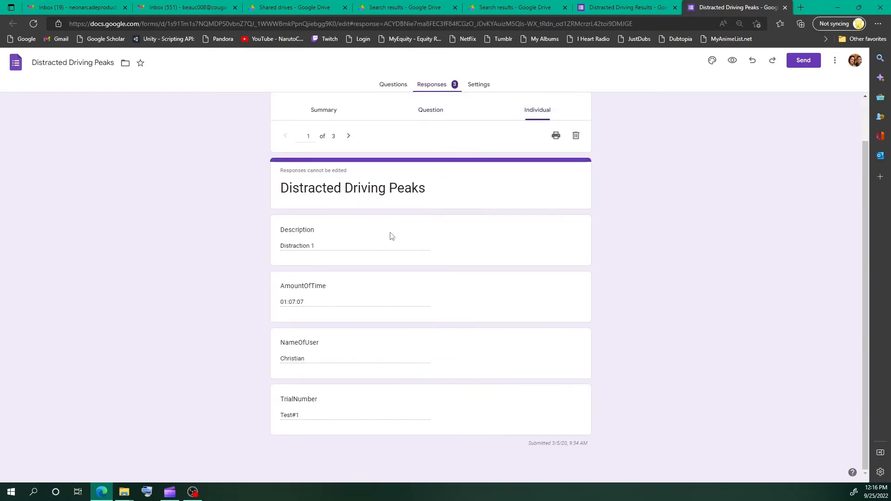
scroll(387, 230, "up", 1)
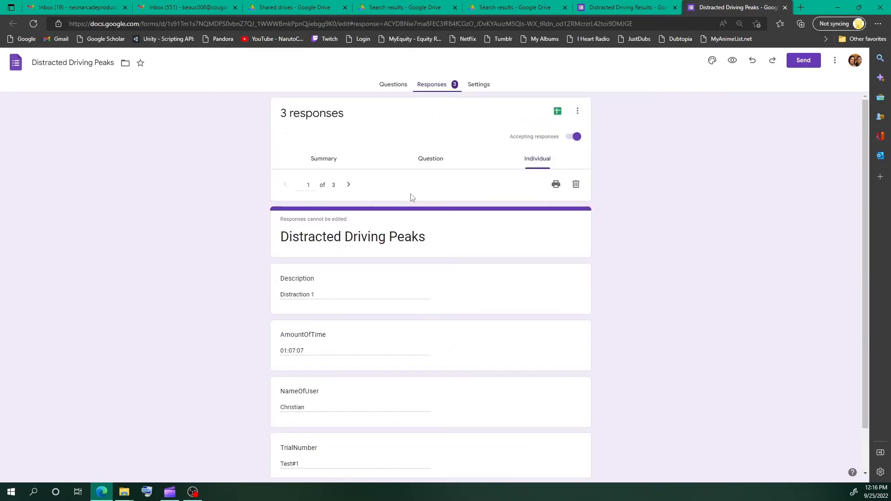